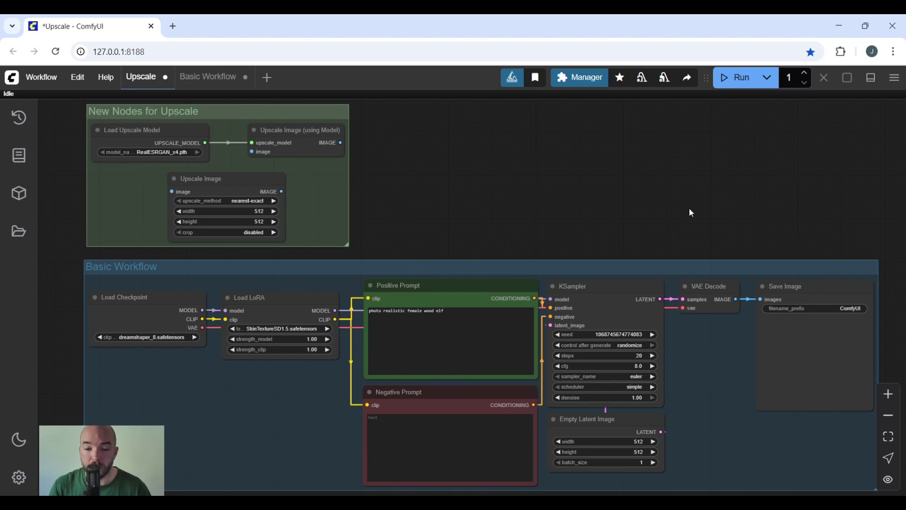
Search the Manager's model list for 'upscale' to confirm RealESRGAN x4 is installed, then return to the main menu
left_click(565, 79)
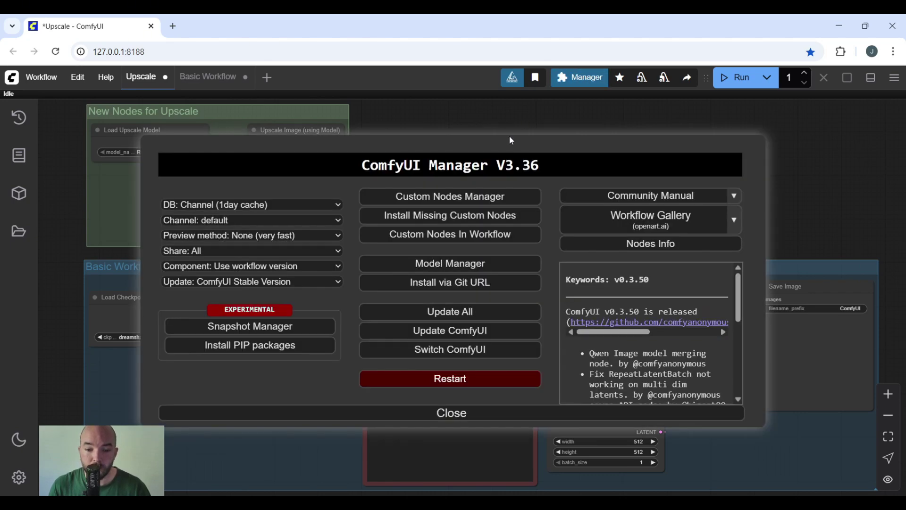
left_click(448, 263)
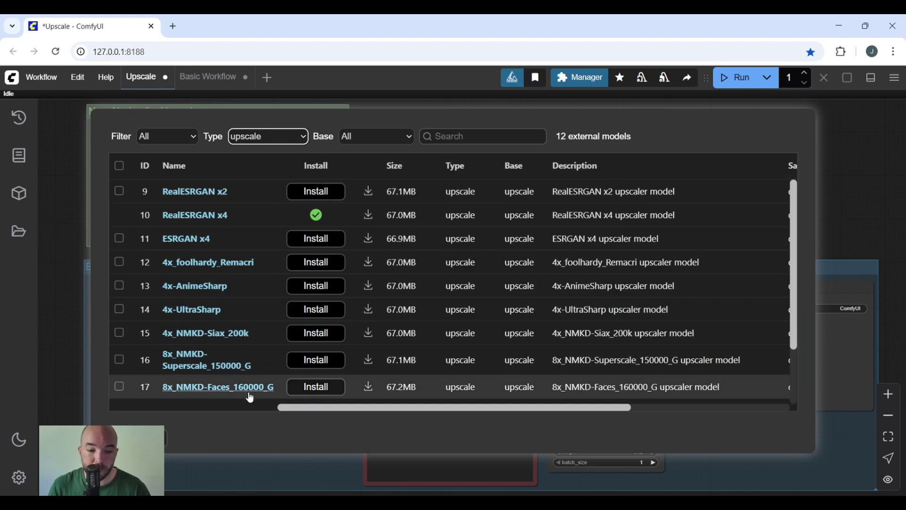
left_click(469, 138)
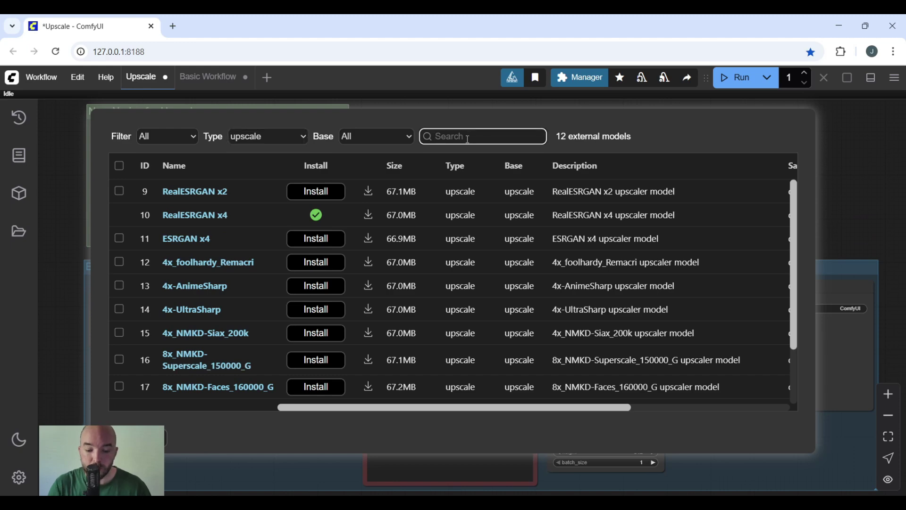
type("upscale")
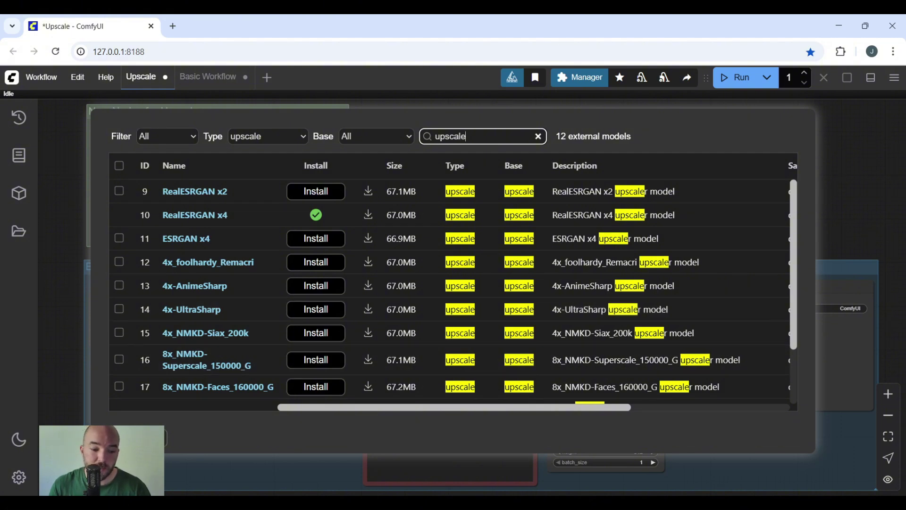
key("Escape")
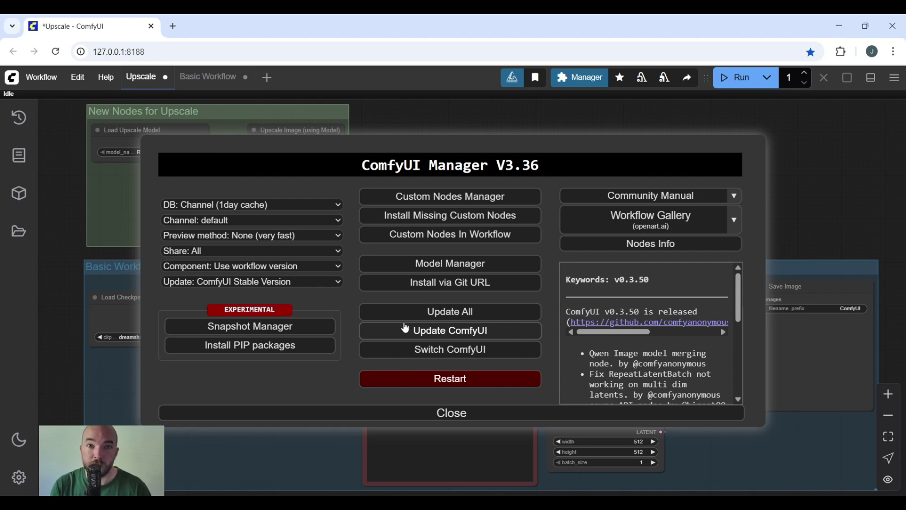
Close the ComfyUI Manager dialog to reveal the Upscale workflow canvas
key("Escape")
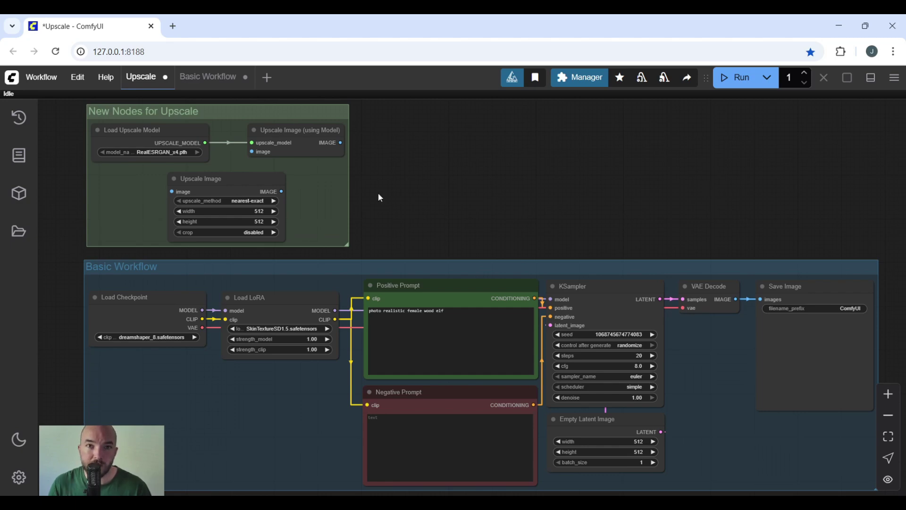
Change the Upscale Image node's upscale_method from nearest-exact to bicubic
left_click(257, 201)
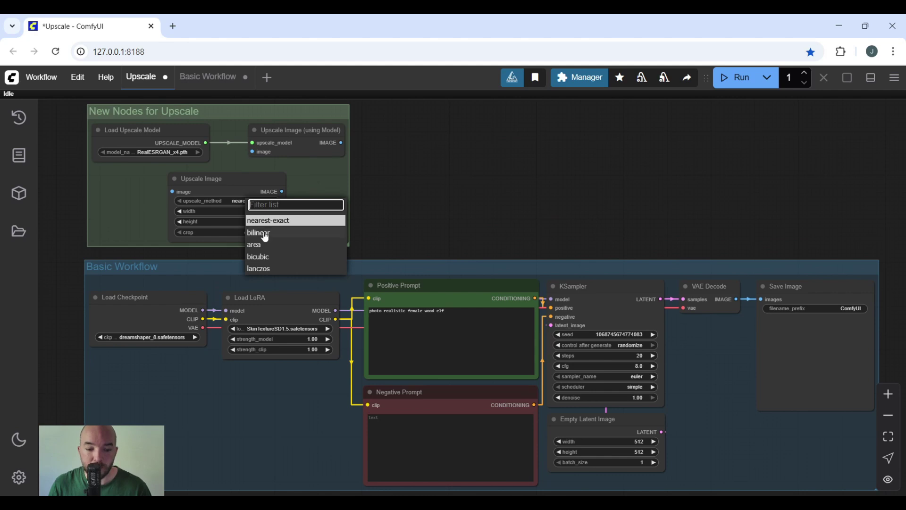
left_click(271, 258)
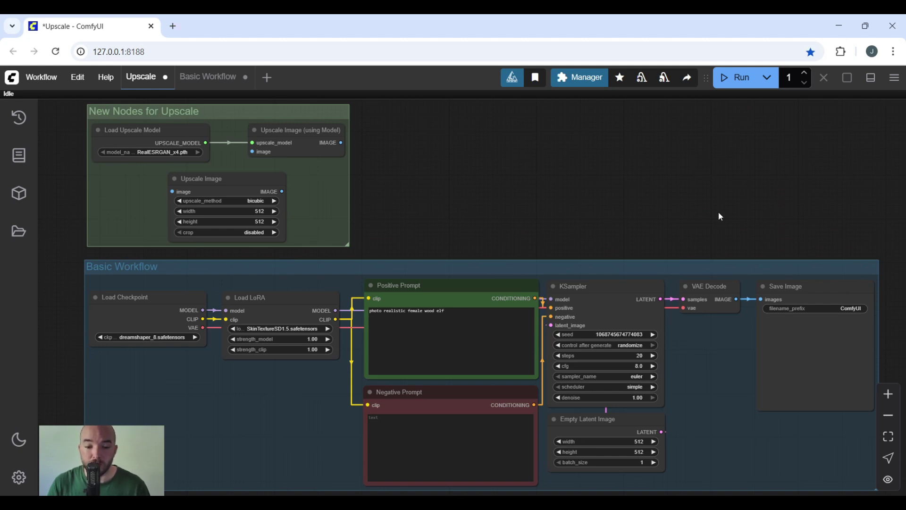
left_click(616, 267)
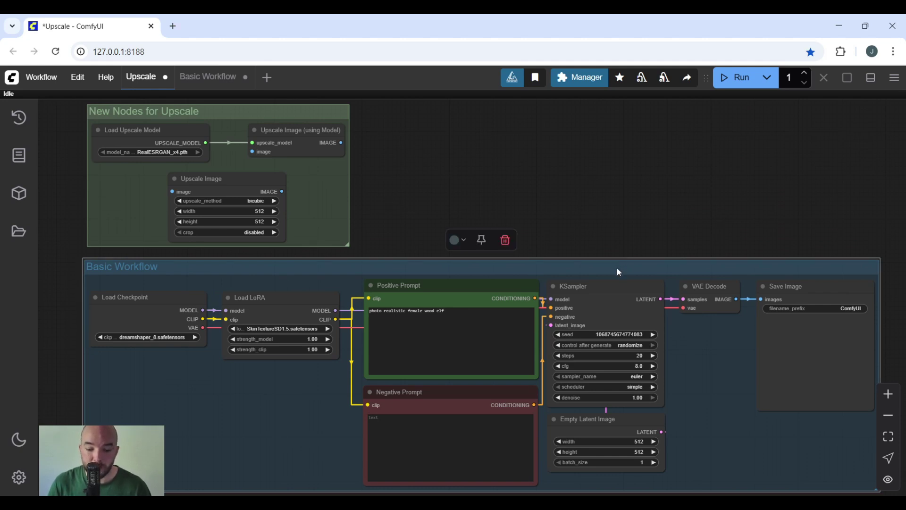
Delete the Basic Workflow group frame and the Save Image node
key("Delete")
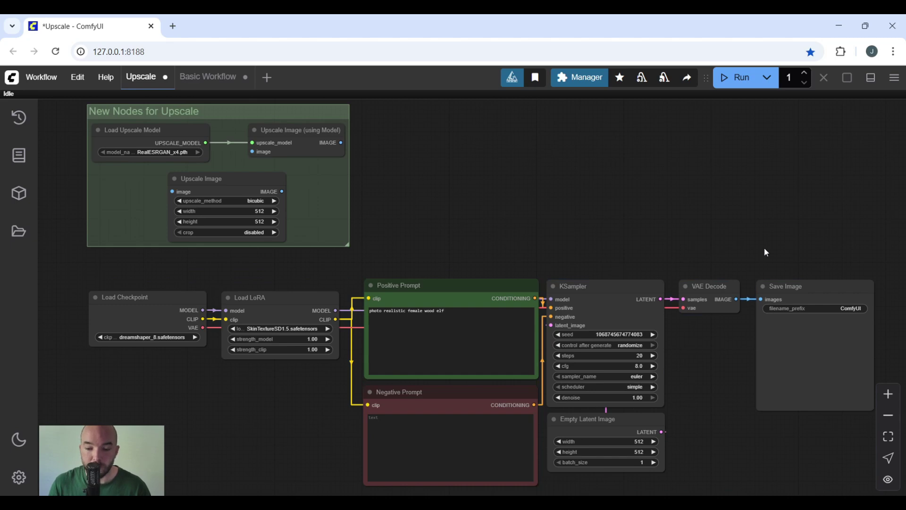
scroll(764, 250, "right", 5)
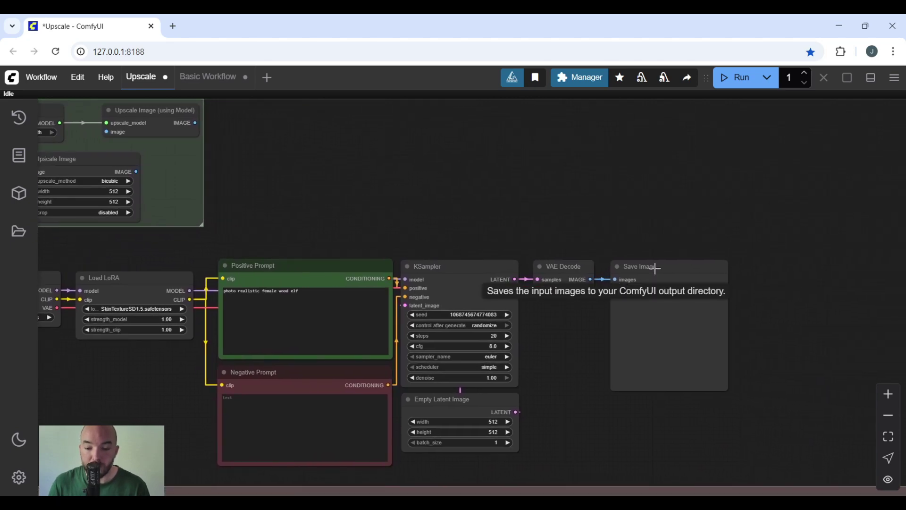
left_click(656, 269)
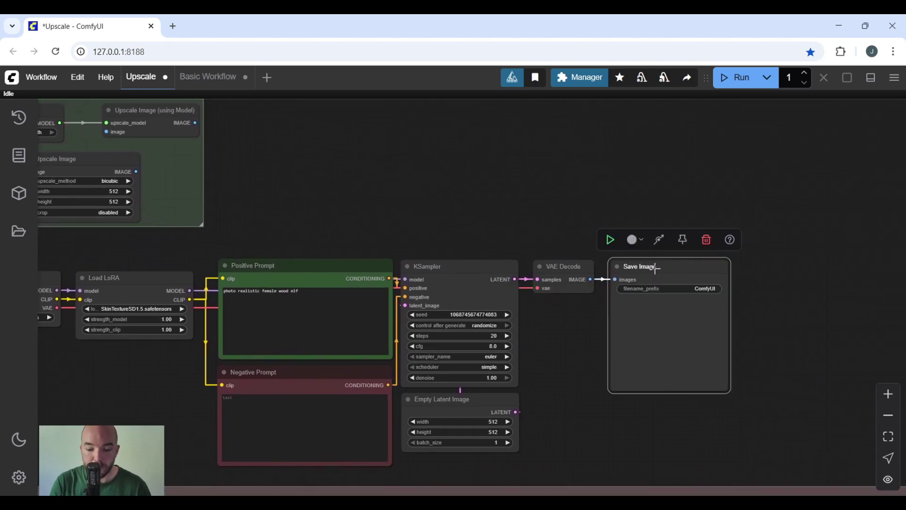
key("Delete")
Add a Load Upscale Model node (RealESRGAN_x4.pth) connected to a new Upscale Image (using Model) node
scroll(685, 274, "left", 2)
double_click(619, 233)
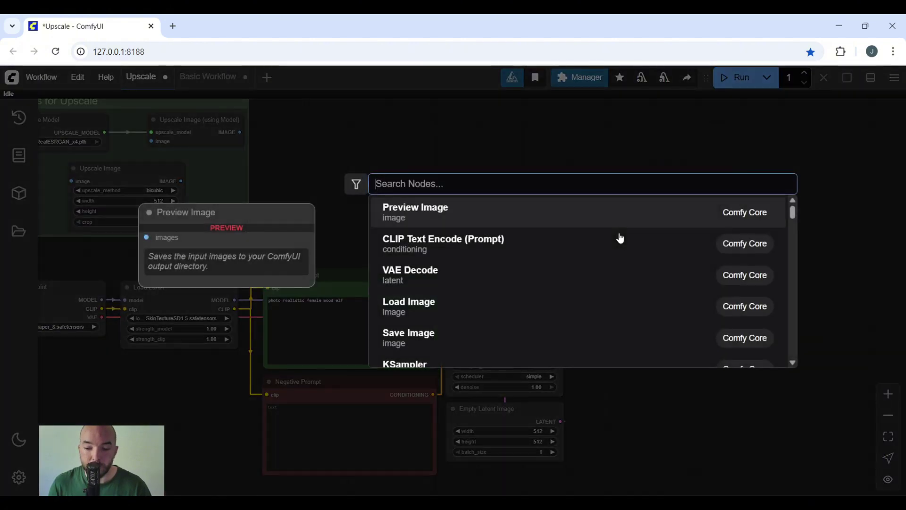
type("load upscal")
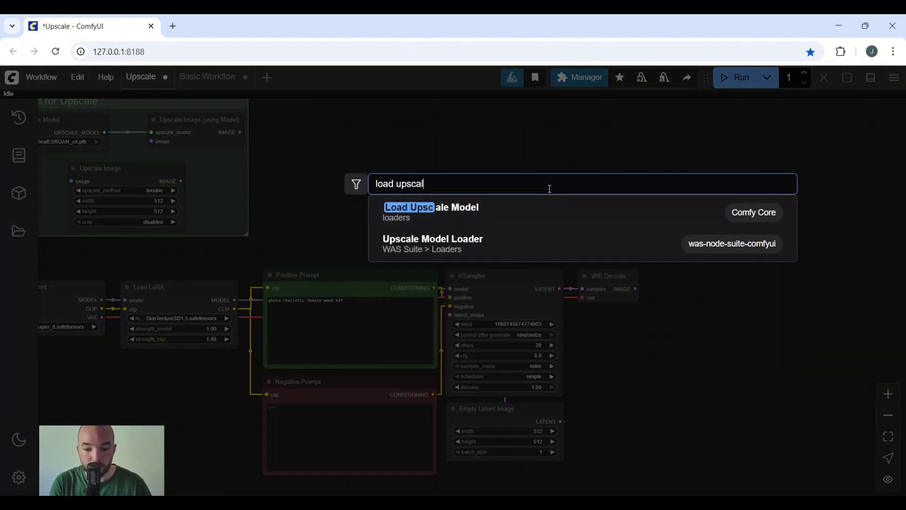
left_click(521, 212)
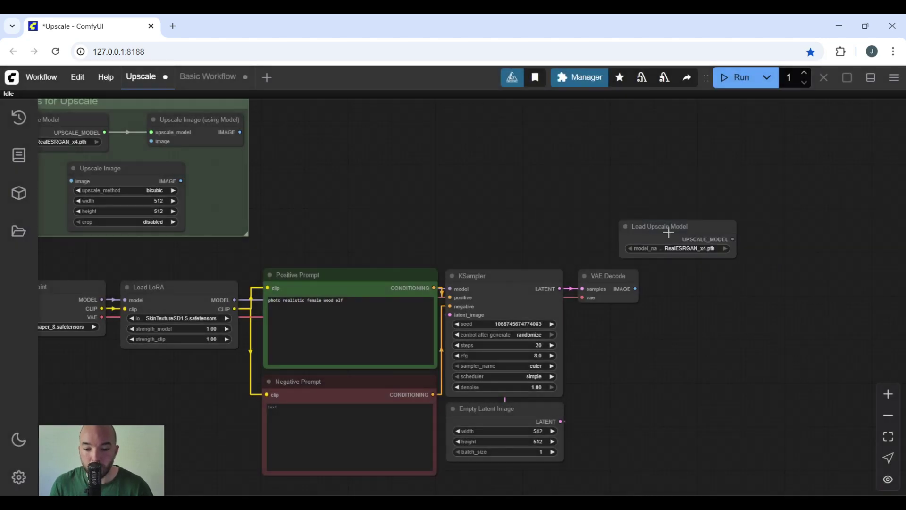
left_click_drag(668, 232, 597, 216)
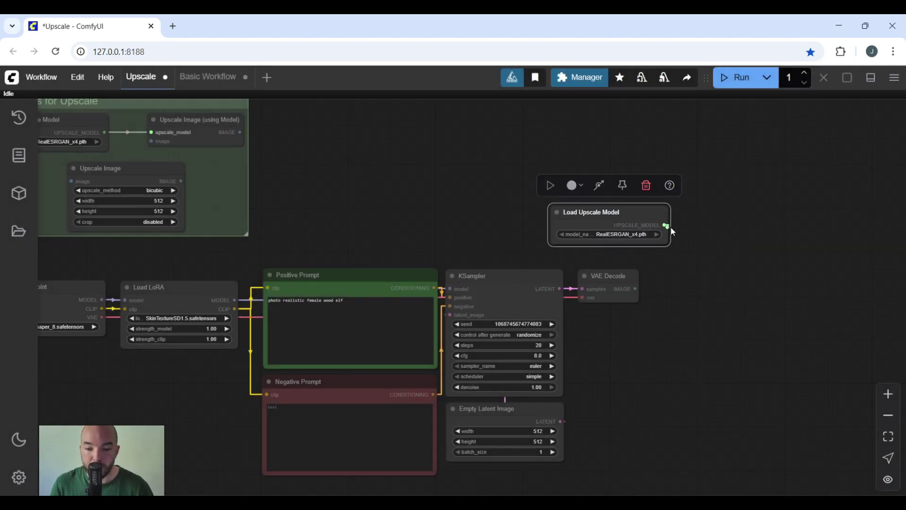
left_click_drag(673, 230, 714, 230)
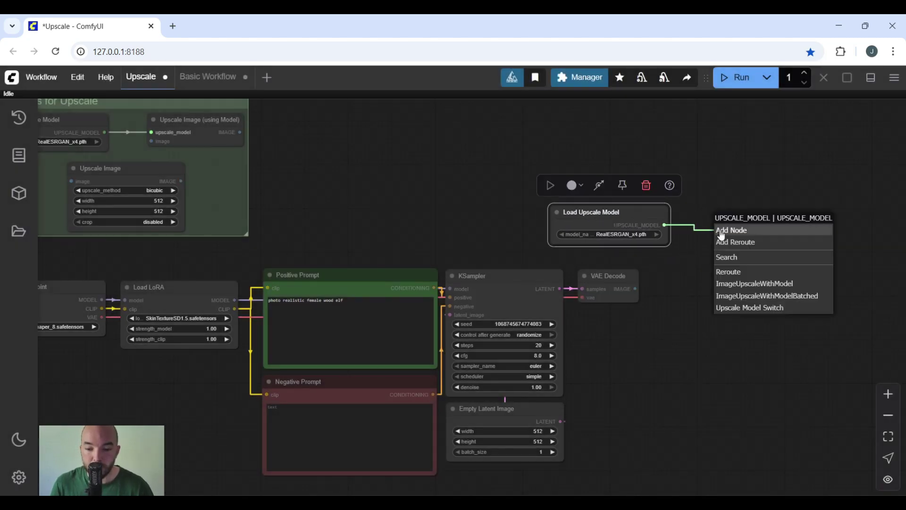
left_click(758, 286)
left_click_drag(760, 287, 673, 302)
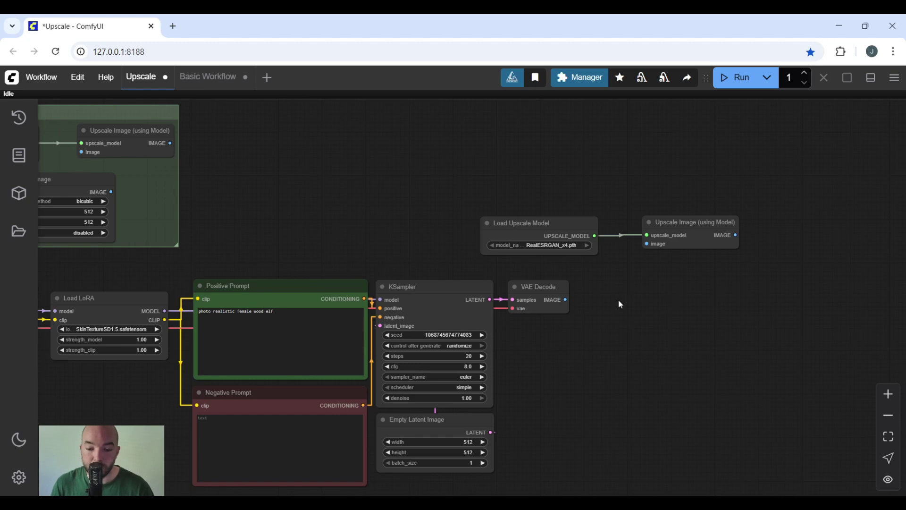
Connect VAE Decode's IMAGE output to the upscaler and to a new Preview Image node
left_click_drag(568, 301, 648, 244)
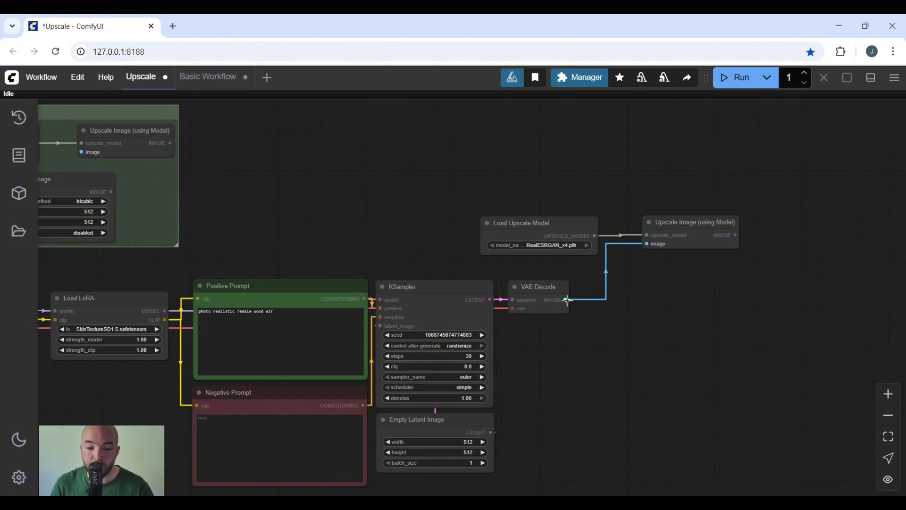
left_click_drag(564, 301, 624, 344)
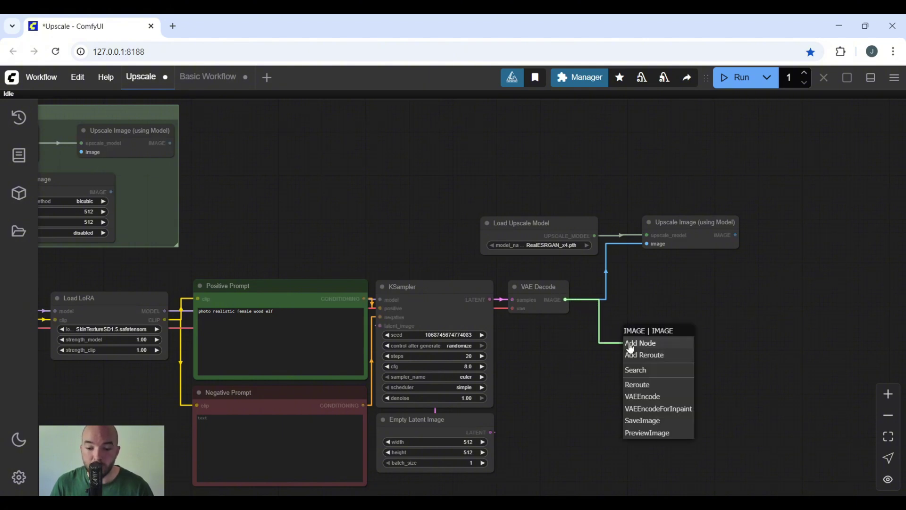
left_click(652, 433)
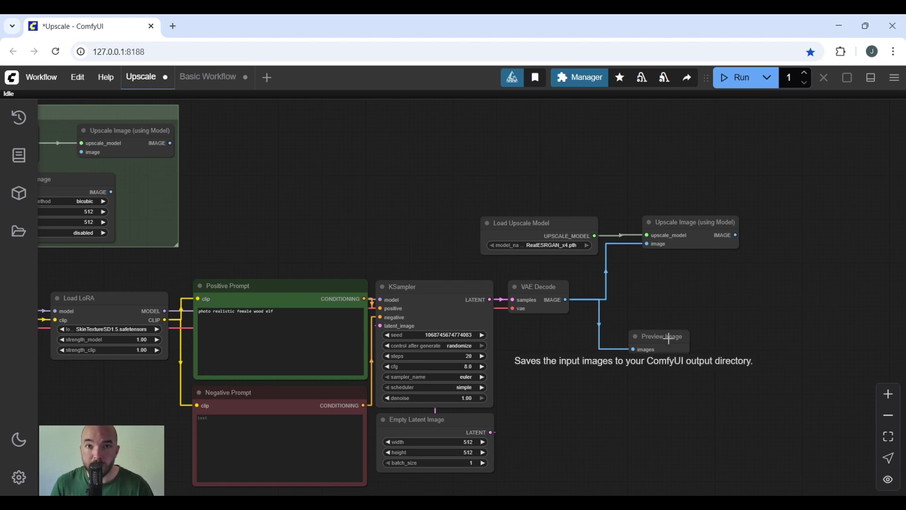
left_click_drag(669, 338, 629, 338)
Add a Save Image node fed by the upscaler's upscaled image output
left_click_drag(815, 271, 649, 257)
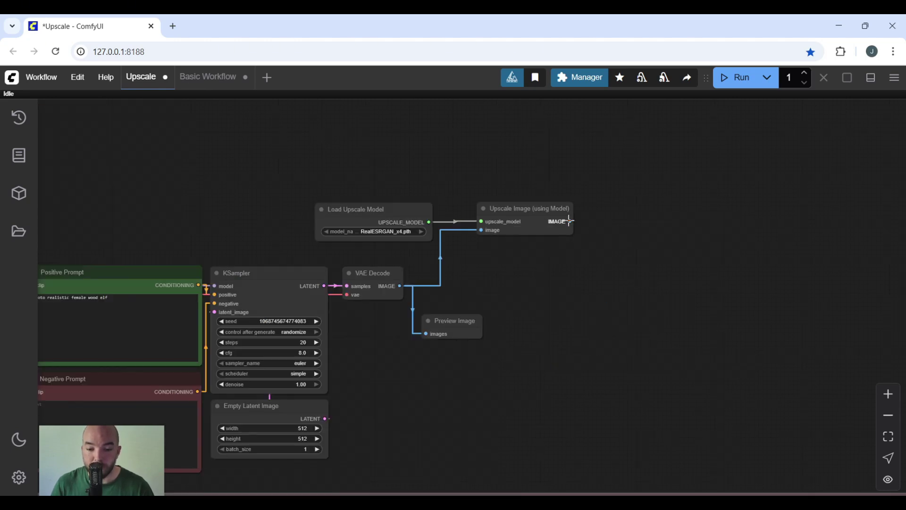
left_click_drag(570, 221, 641, 222)
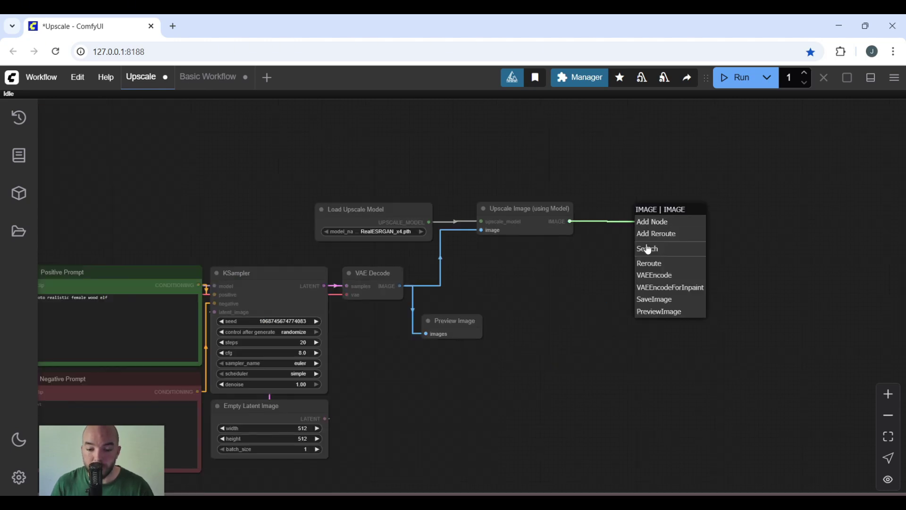
left_click(653, 302)
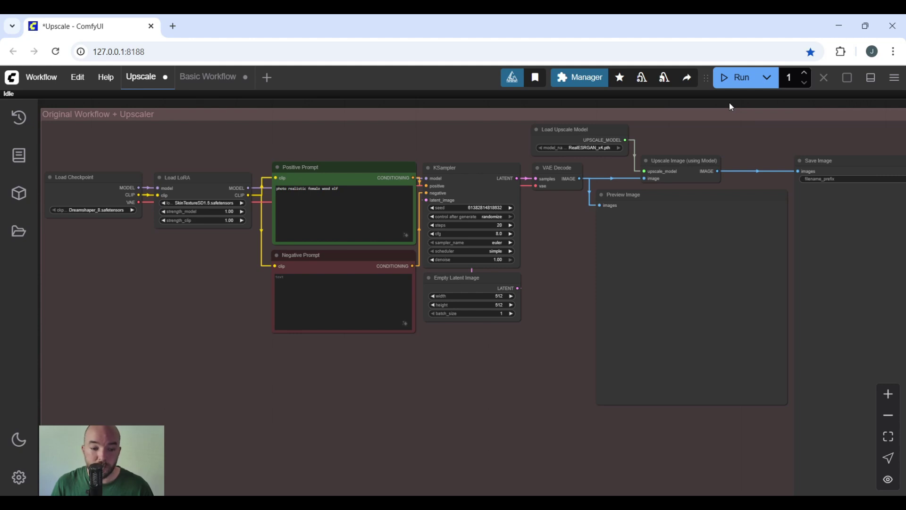
Bypass the Load LoRA node with Ctrl+B and run the workflow to generate the elf portrait
left_click(209, 178)
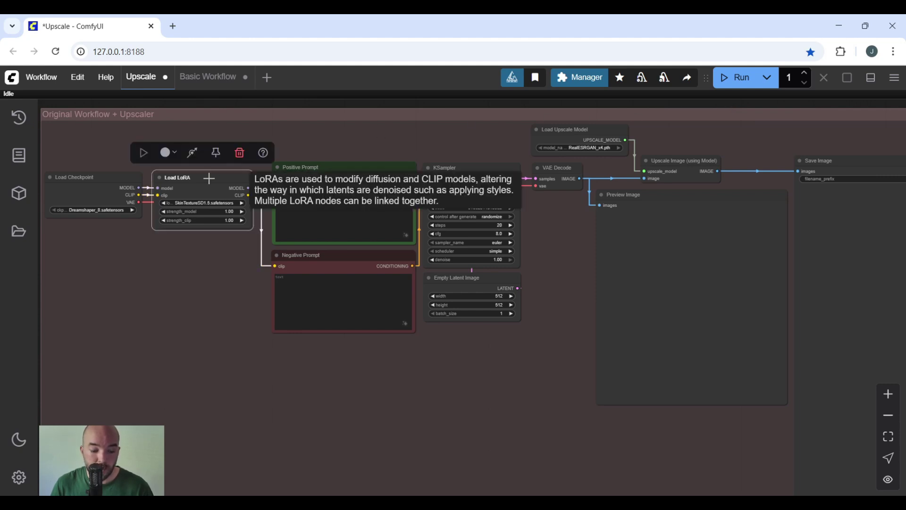
key("ctrl+b")
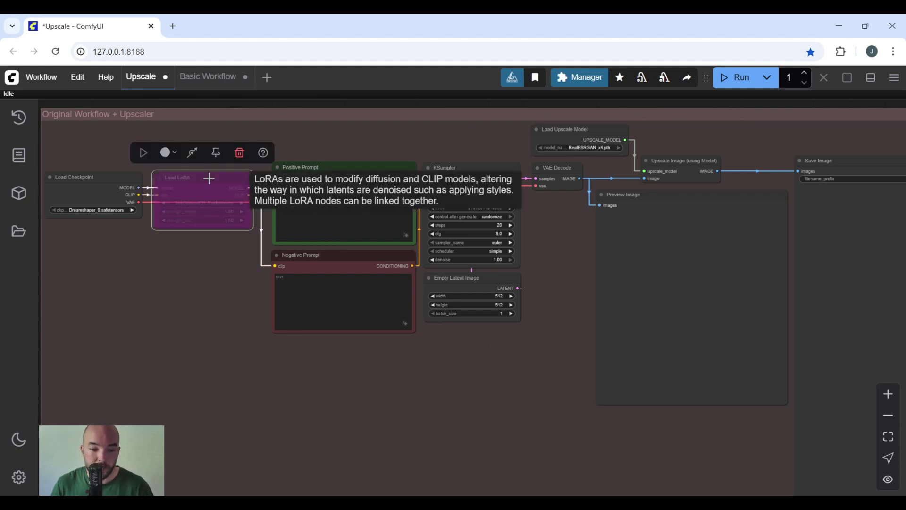
left_click(489, 108)
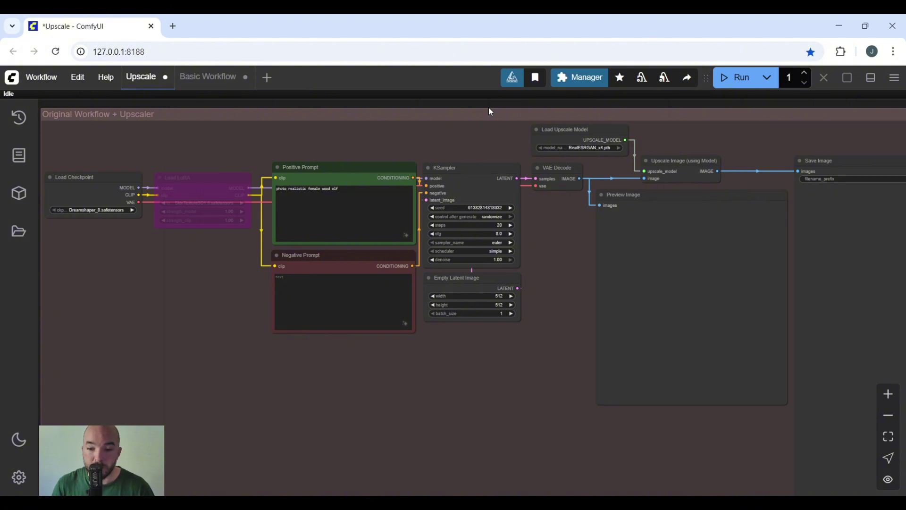
left_click(737, 78)
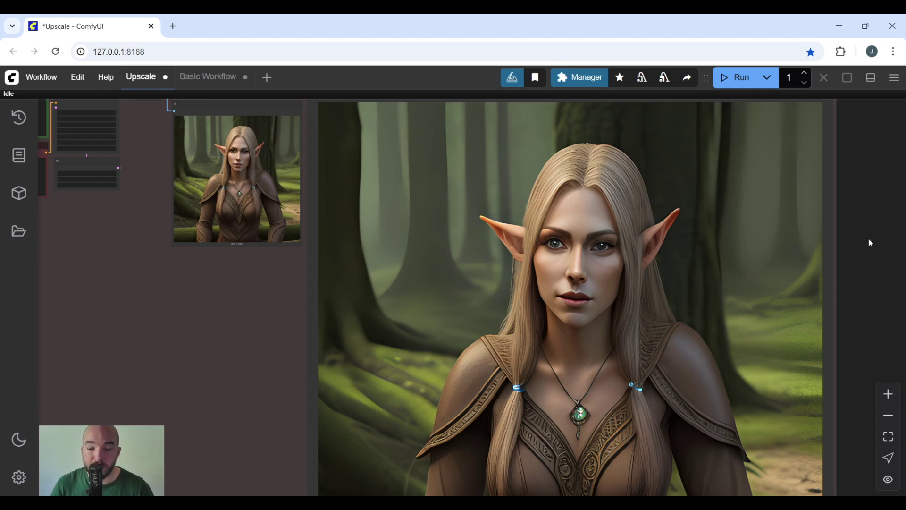
scroll(870, 243, "down", 9)
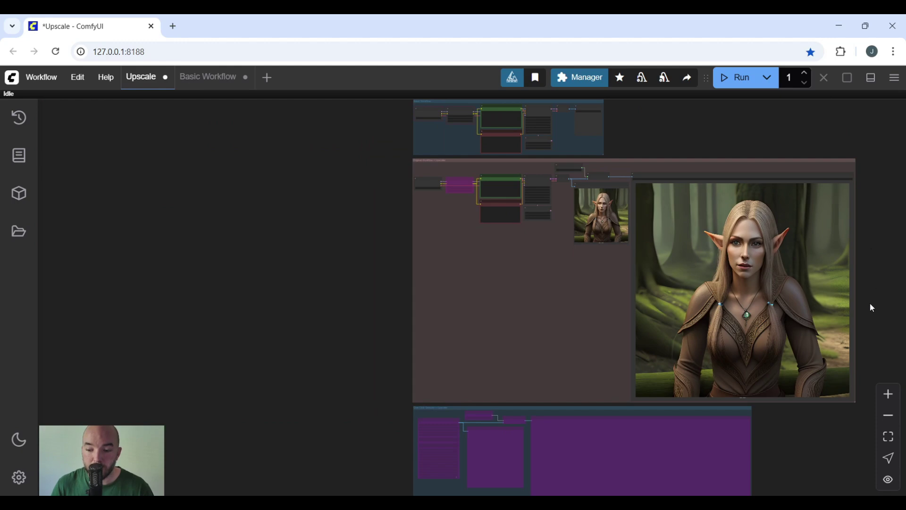
left_click_drag(869, 304, 835, 109)
left_click_drag(732, 426, 353, 182)
key(".")
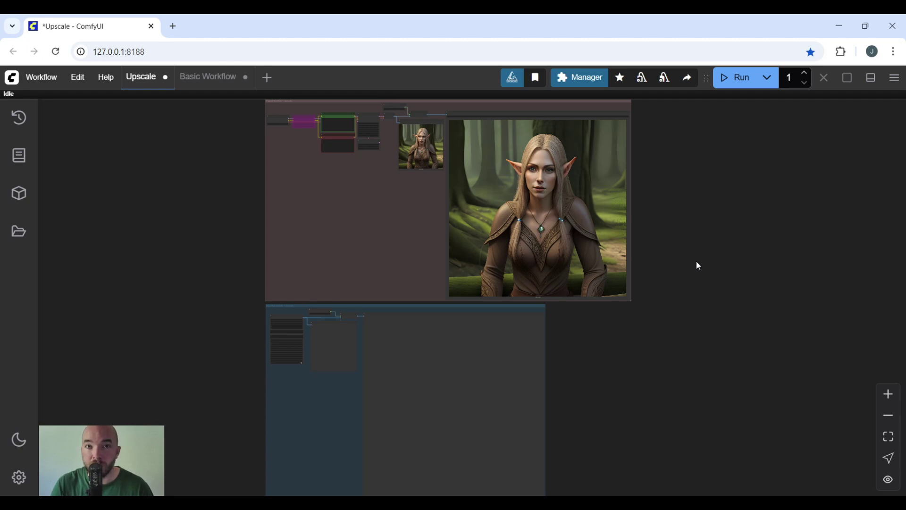
scroll(700, 266, "up", 3)
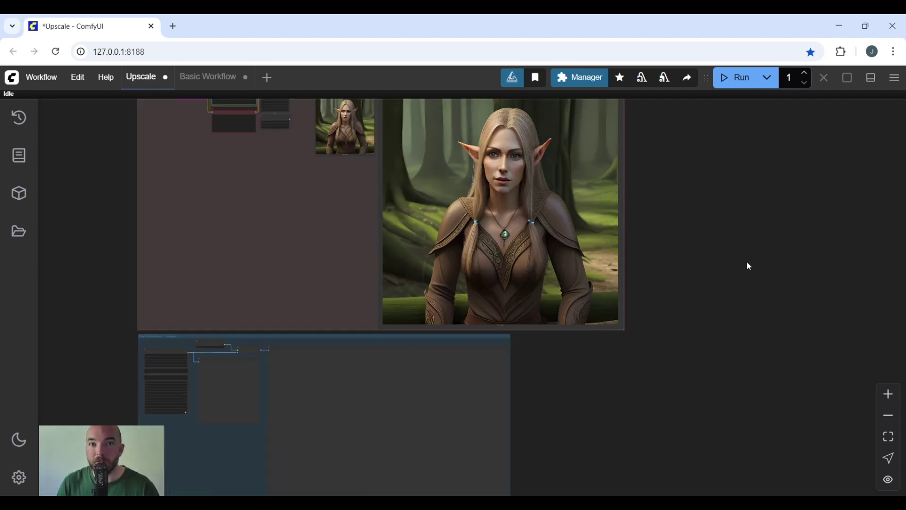